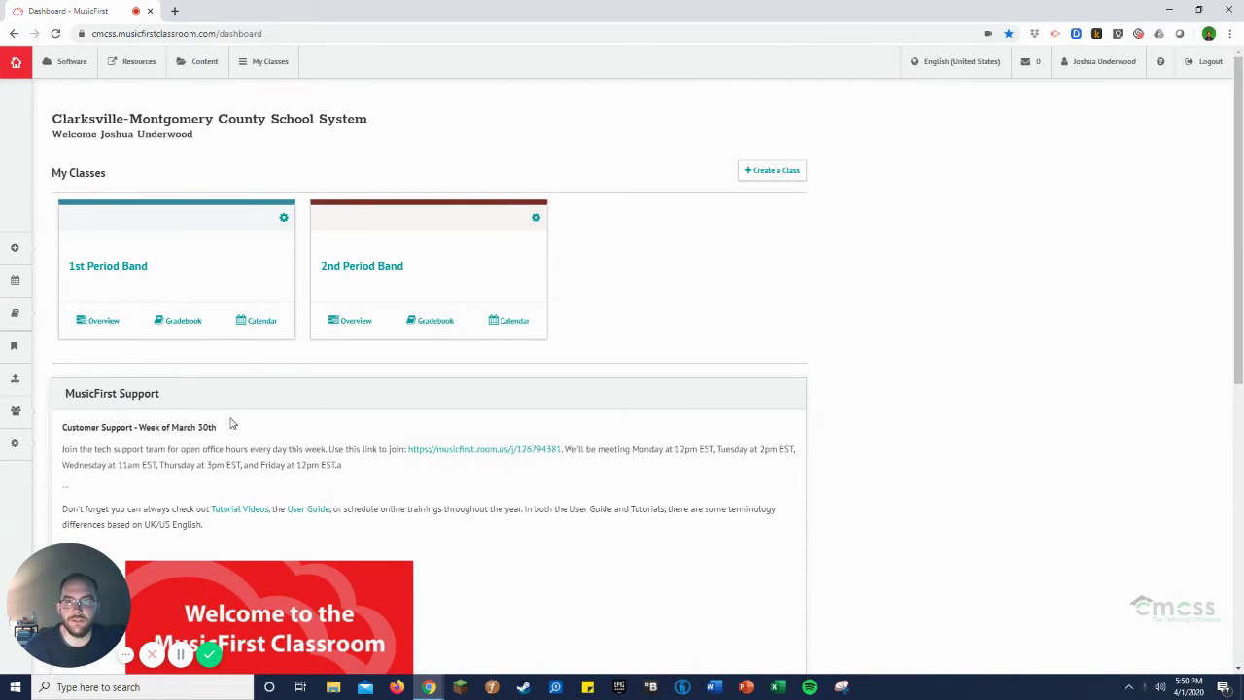
From the 1st Period Band class page, choose to create a new Task.
{"action": "left_click", "coordinate": [132, 279]}
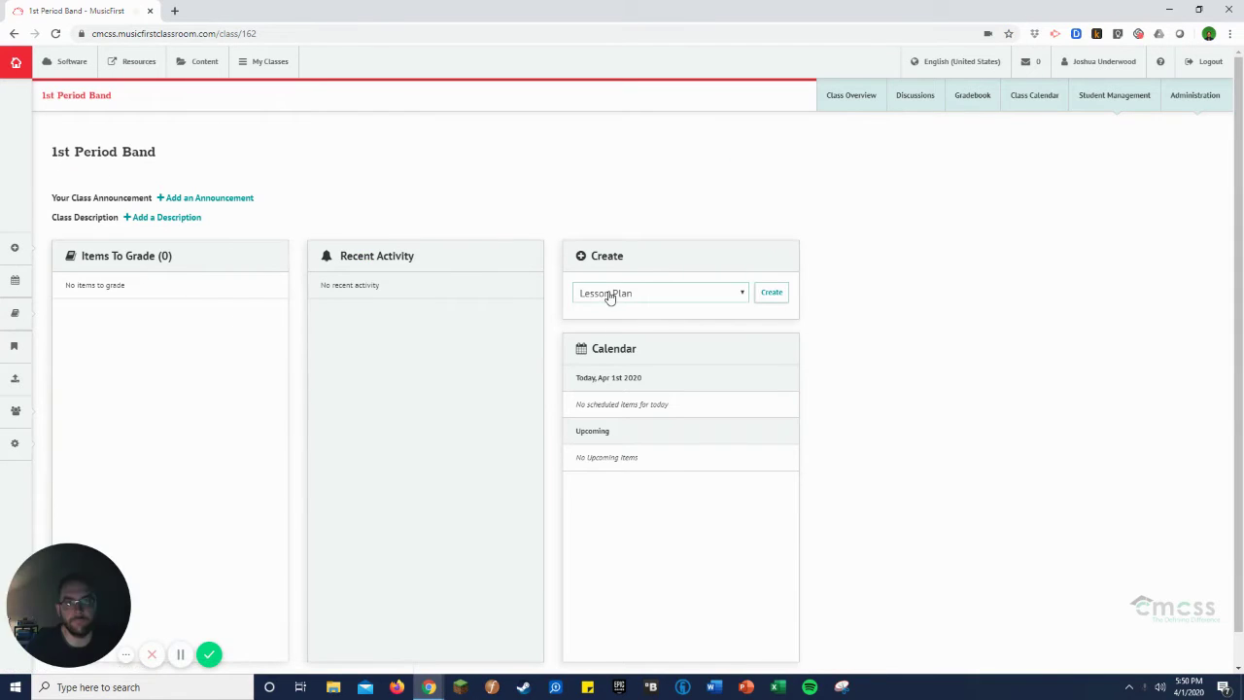
{"action": "left_click", "coordinate": [609, 295]}
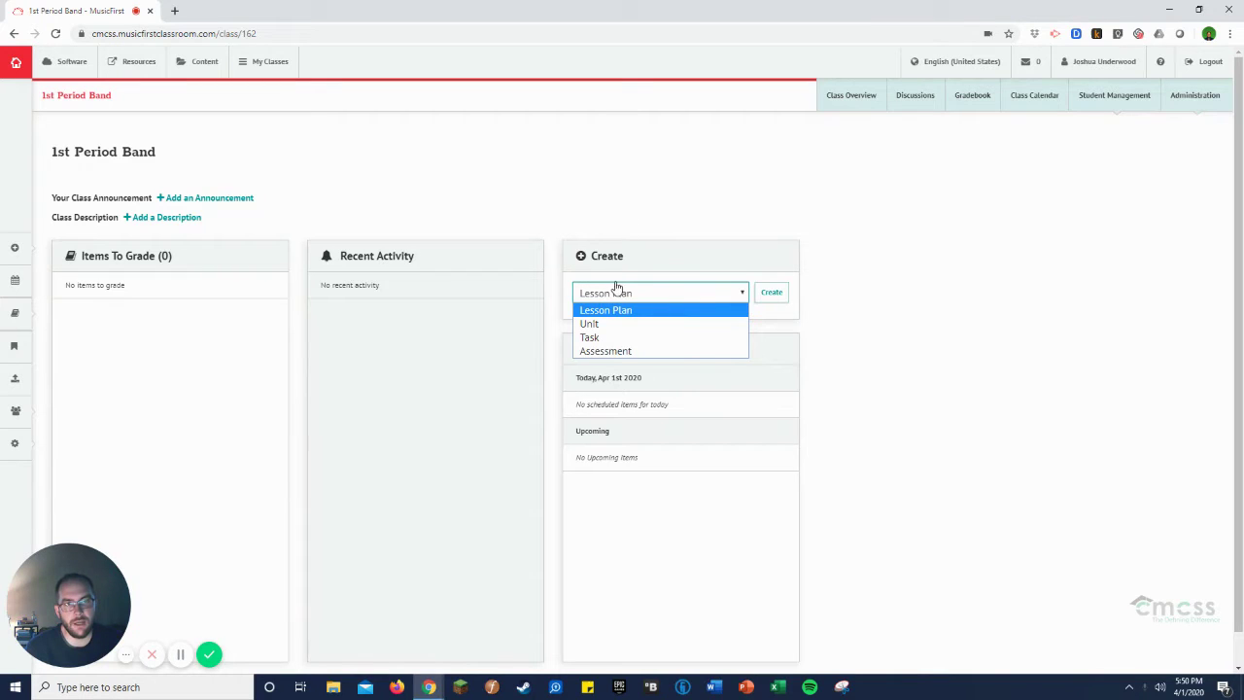
{"action": "left_click", "coordinate": [598, 338]}
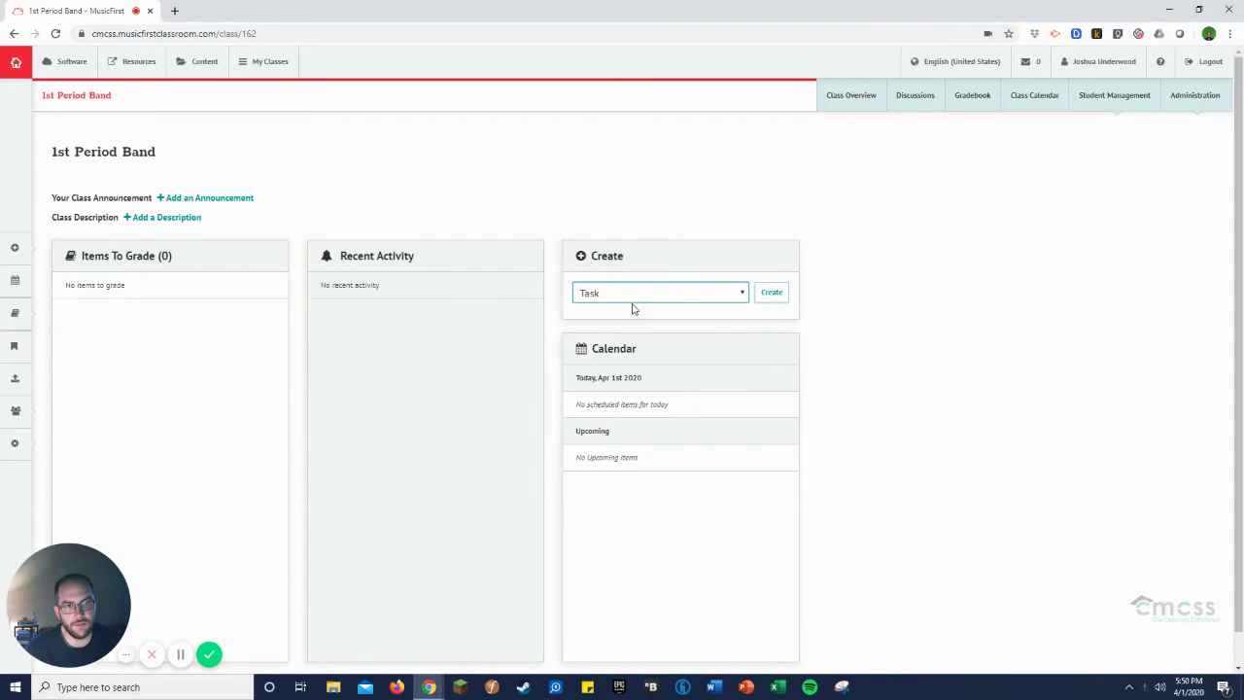
Open the blank task form and enter the title 'Stars and Stripes Playing Test'.
{"action": "left_click", "coordinate": [771, 295]}
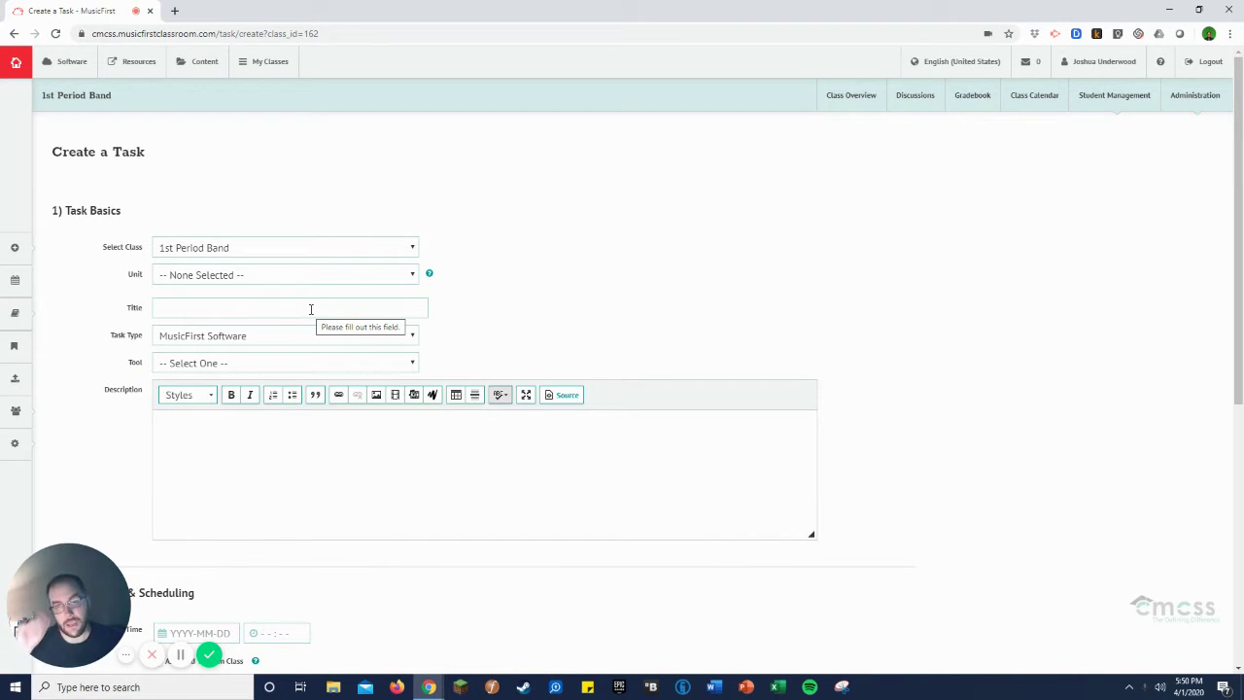
{"action": "left_click", "coordinate": [311, 309]}
{"action": "type", "text": "St"}
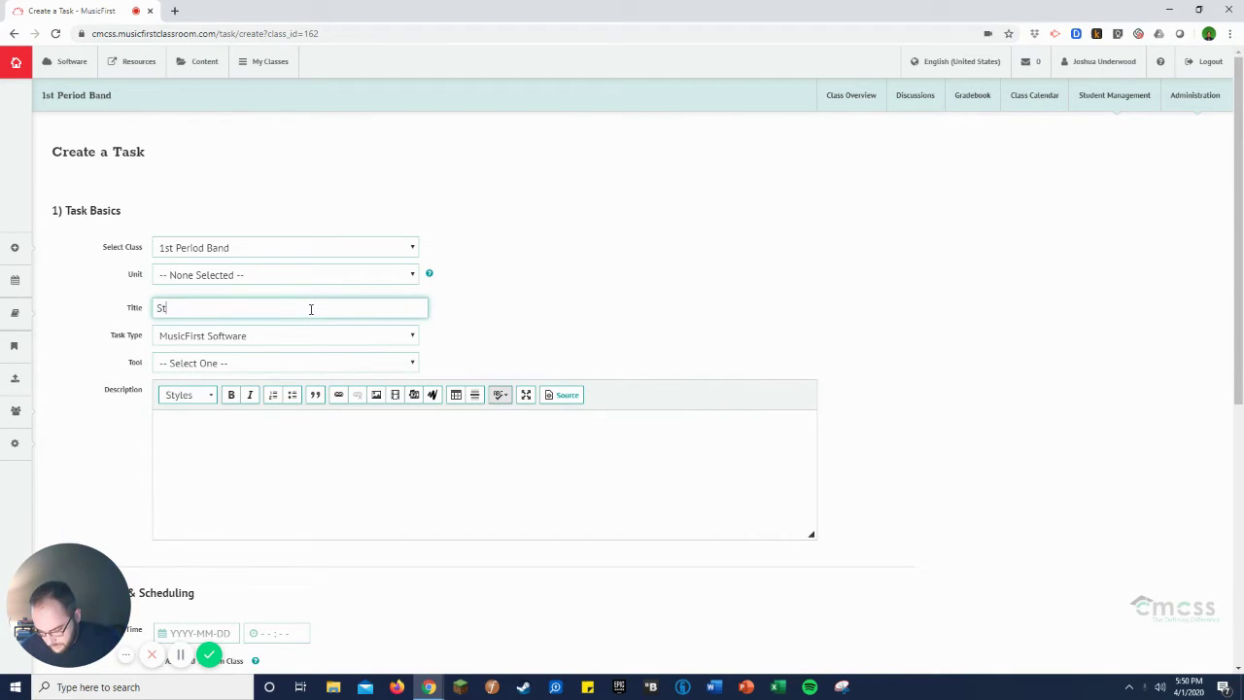
{"action": "type", "text": "ars and "}
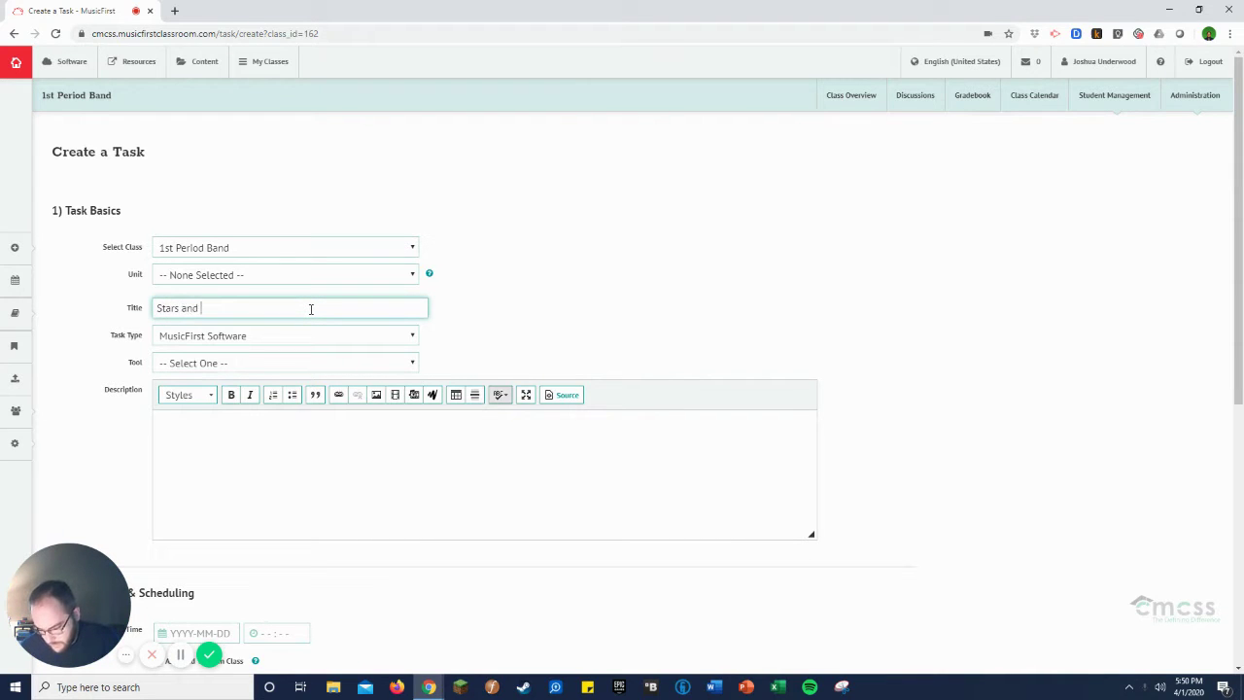
{"action": "type", "text": "Striped"}
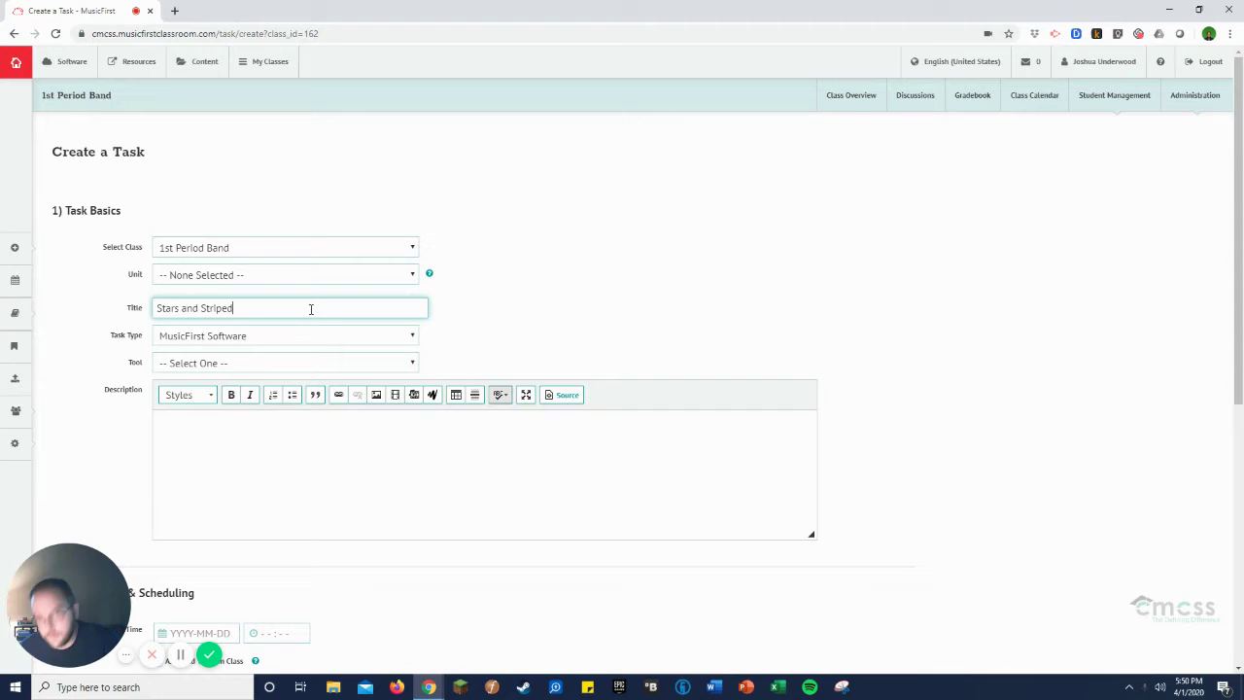
{"action": "key", "text": "BackSpace"}
{"action": "type", "text": "s "}
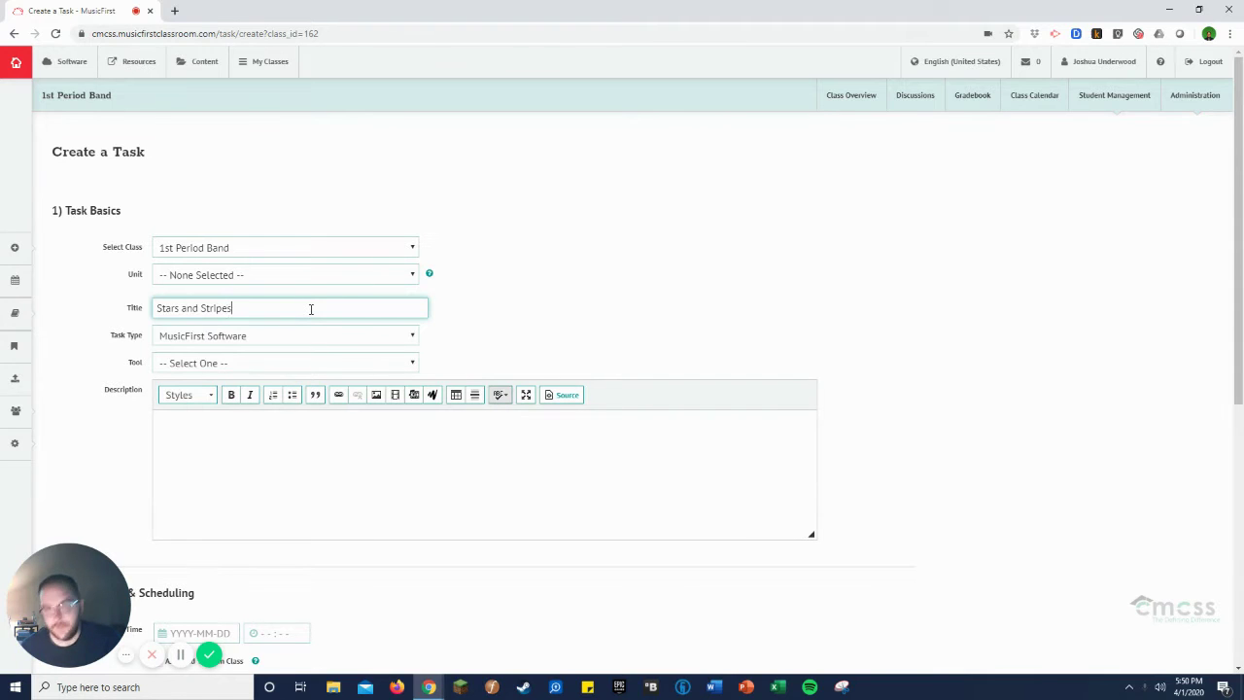
{"action": "type", "text": "Pla"}
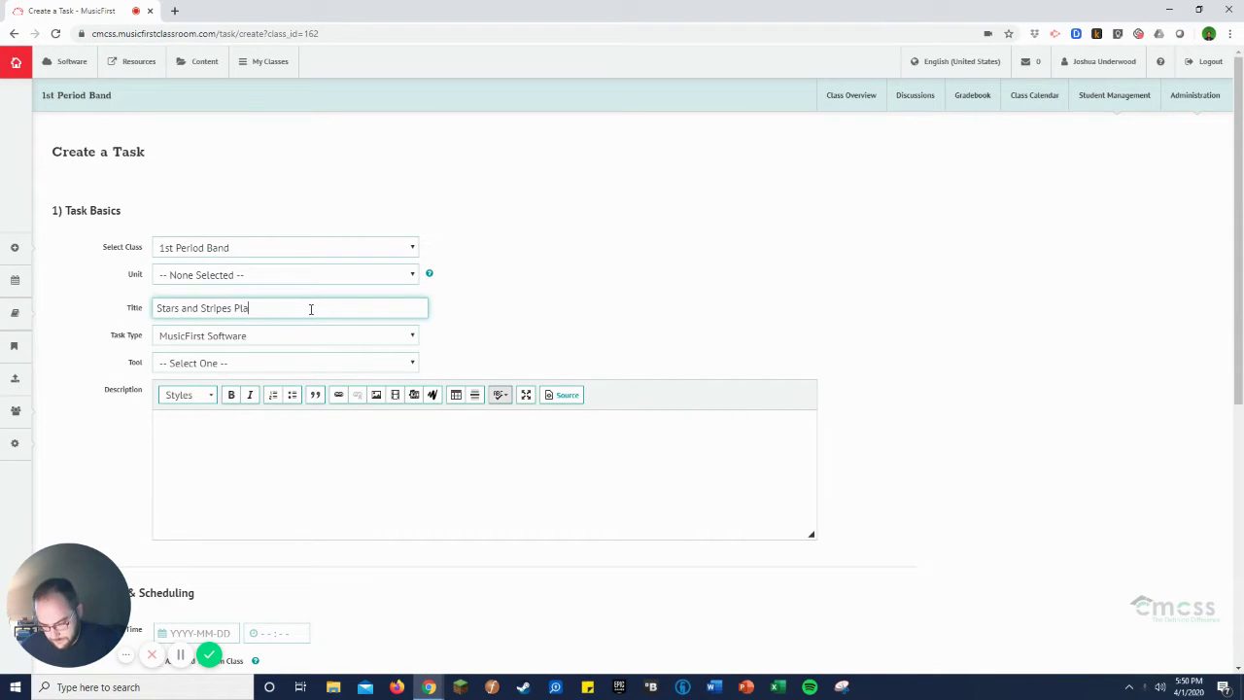
{"action": "type", "text": "ying Test"}
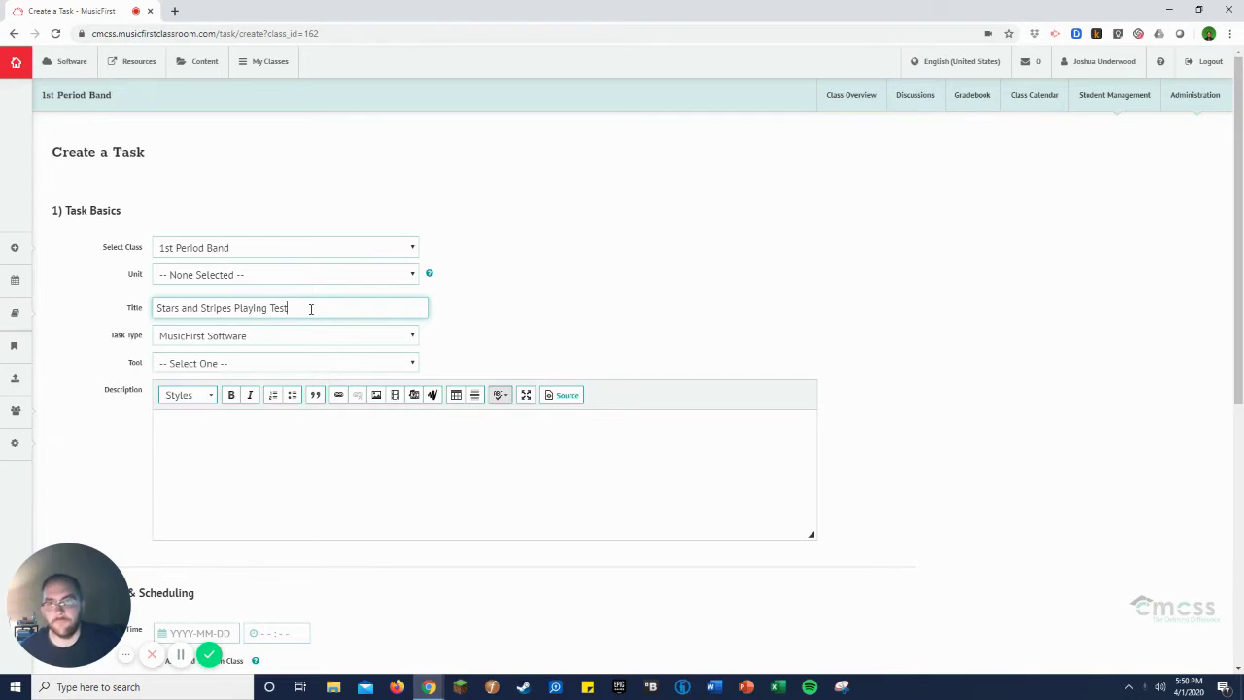
Set the Task Type to Record Audio.
{"action": "left_click", "coordinate": [260, 342]}
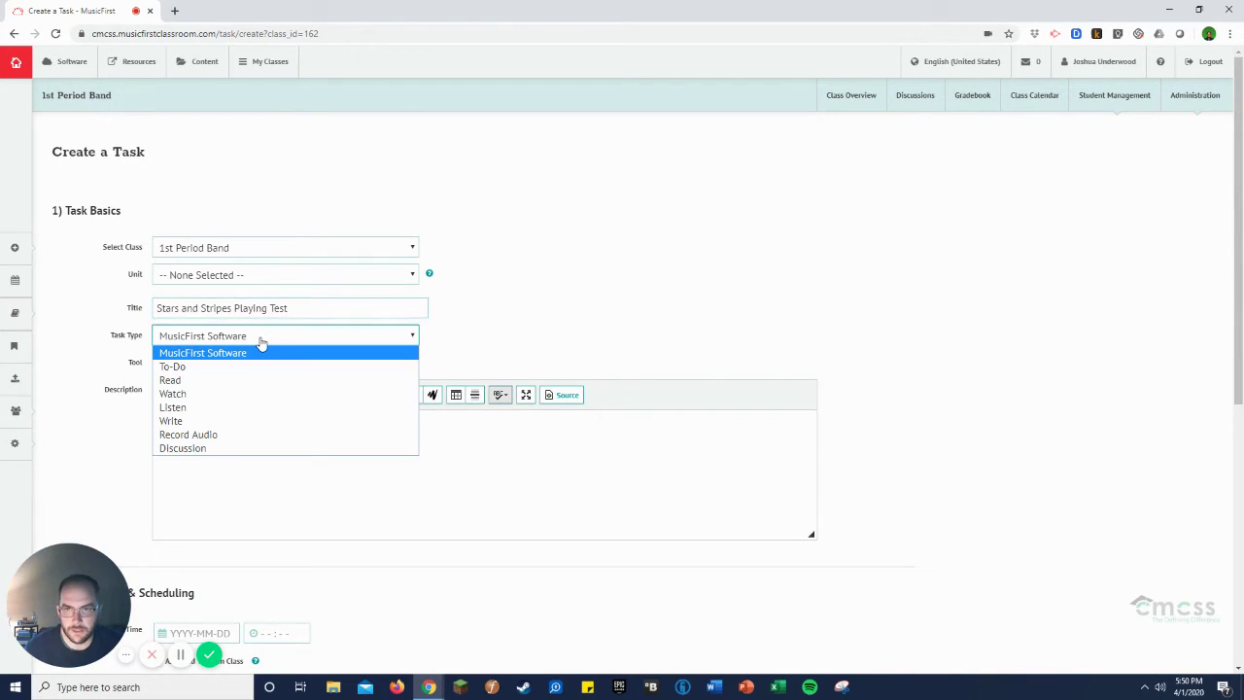
{"action": "left_click", "coordinate": [201, 435]}
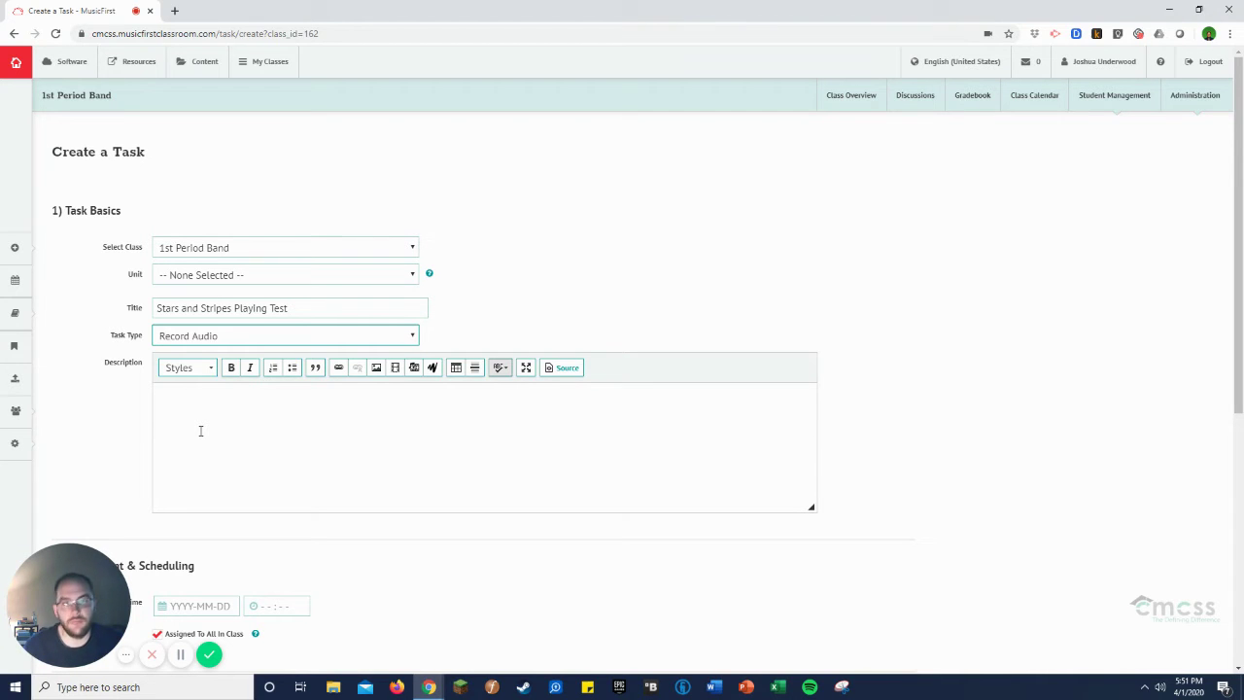
Write 'Playing Test' in the task's Description editor.
{"action": "scroll", "coordinate": [225, 436], "scroll_direction": "down", "scroll_amount": 1}
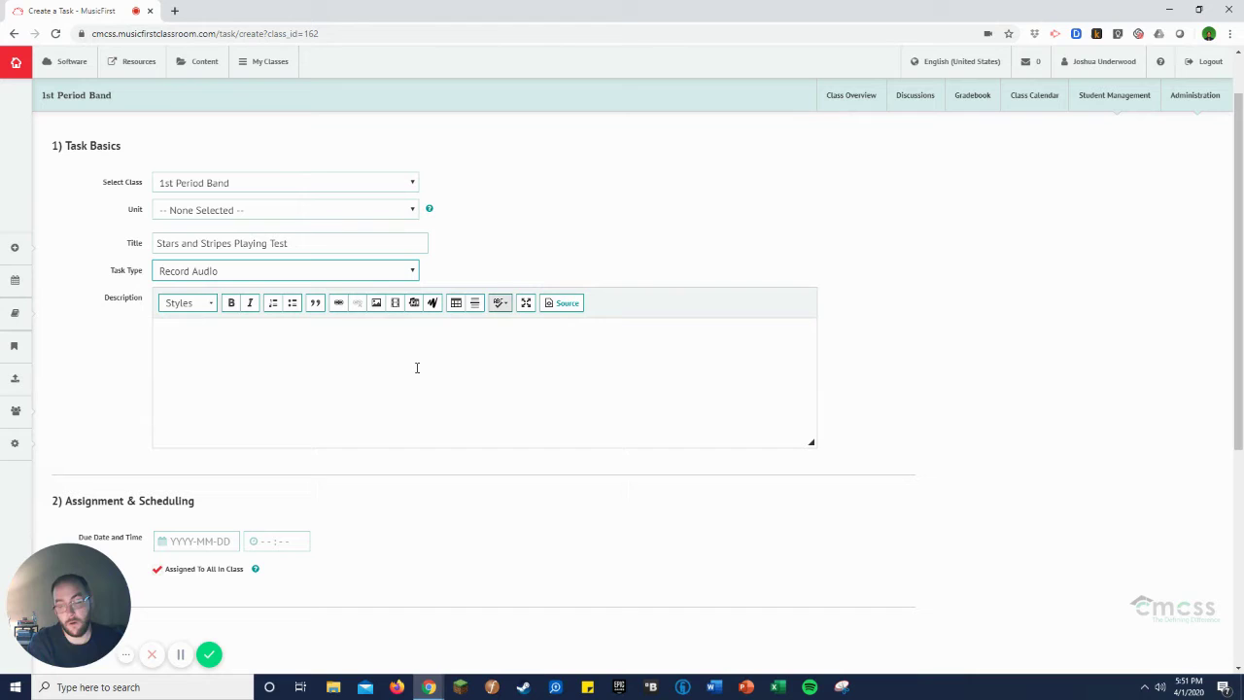
{"action": "scroll", "coordinate": [389, 364], "scroll_direction": "down", "scroll_amount": 1}
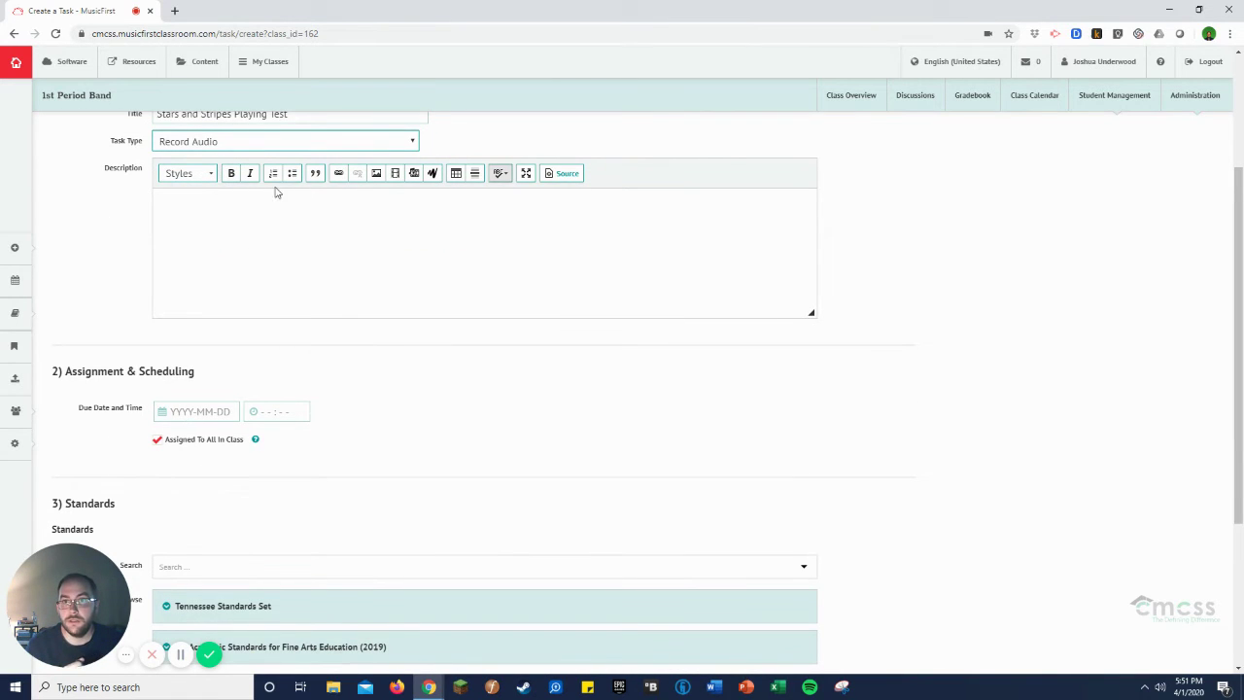
{"action": "left_click", "coordinate": [266, 227]}
{"action": "type", "text": "P"}
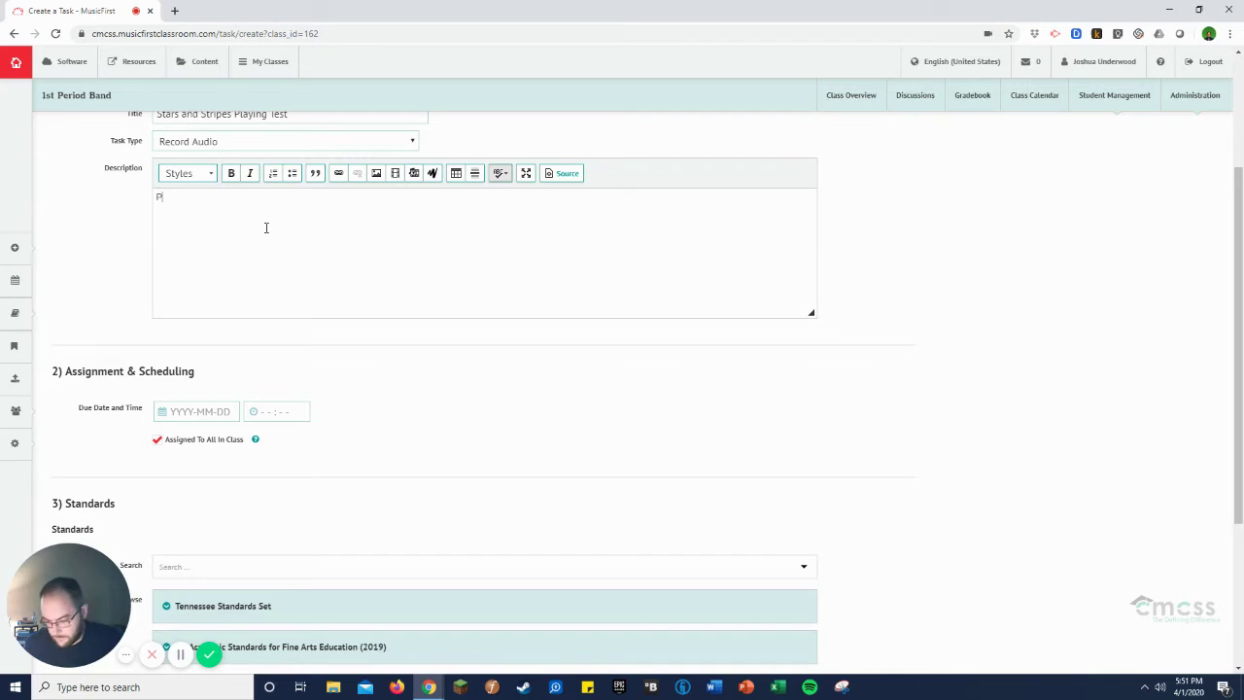
{"action": "type", "text": "alaying Test"}
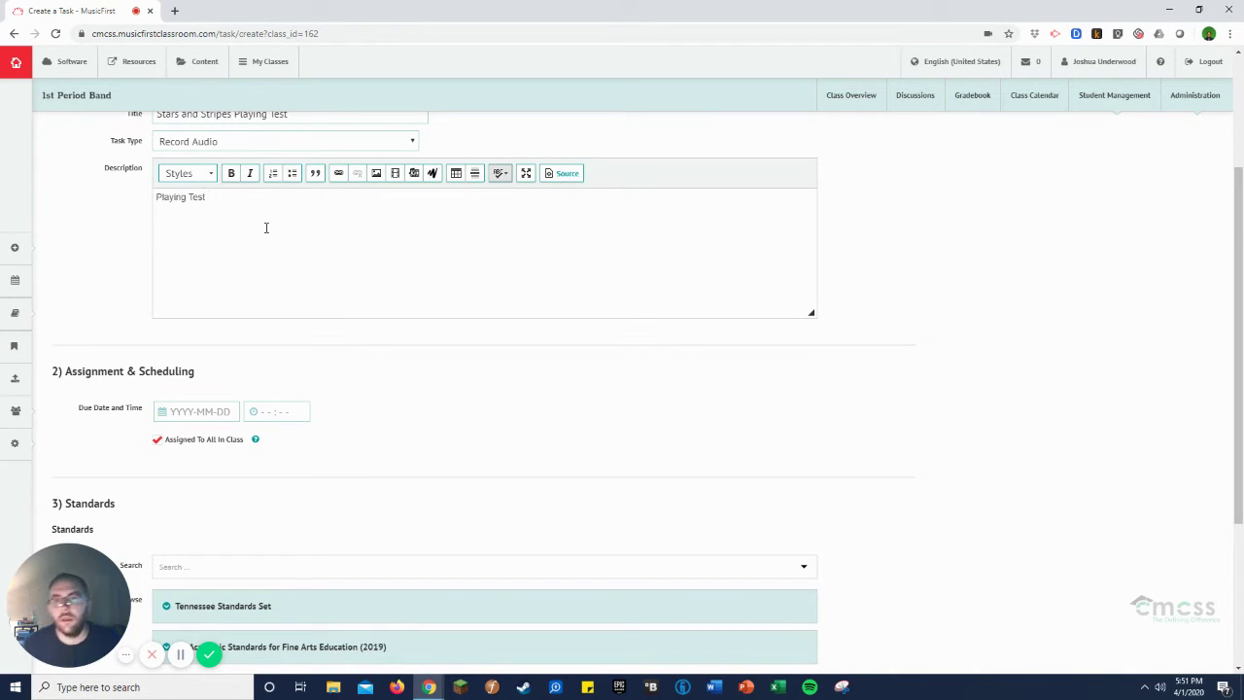
Set the due date to April 3, 2020, keeping the 11:59 PM due time.
{"action": "left_click", "coordinate": [206, 411]}
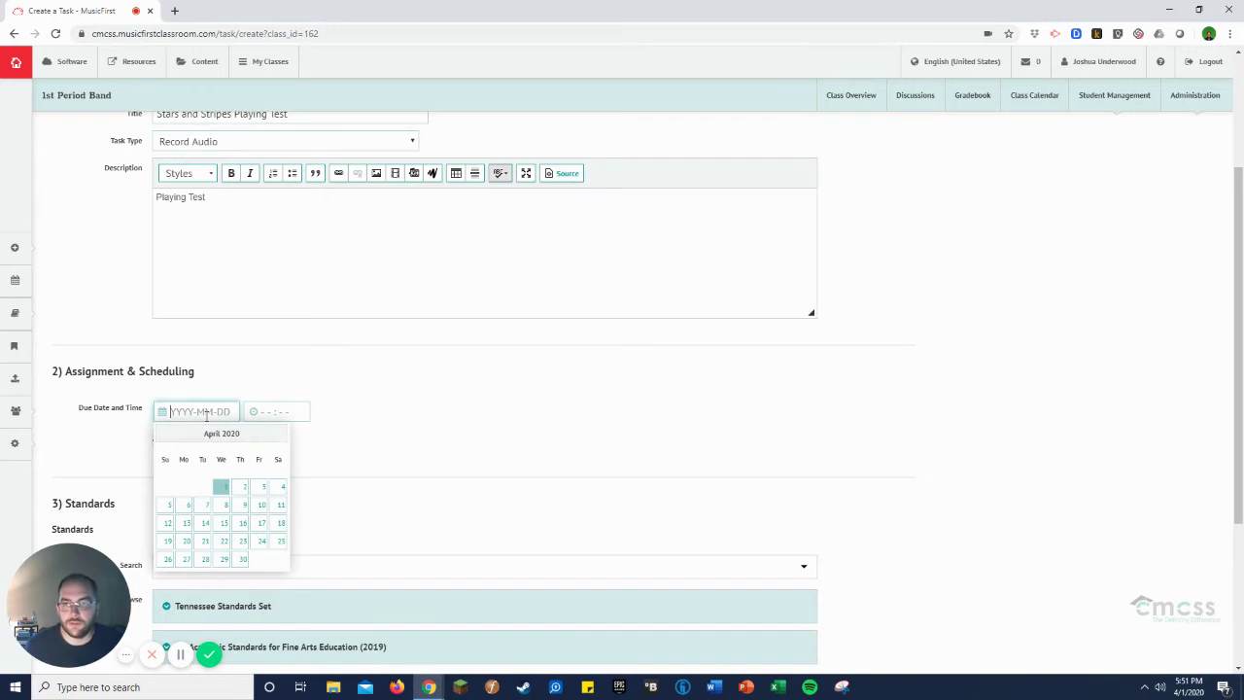
{"action": "left_click", "coordinate": [258, 488]}
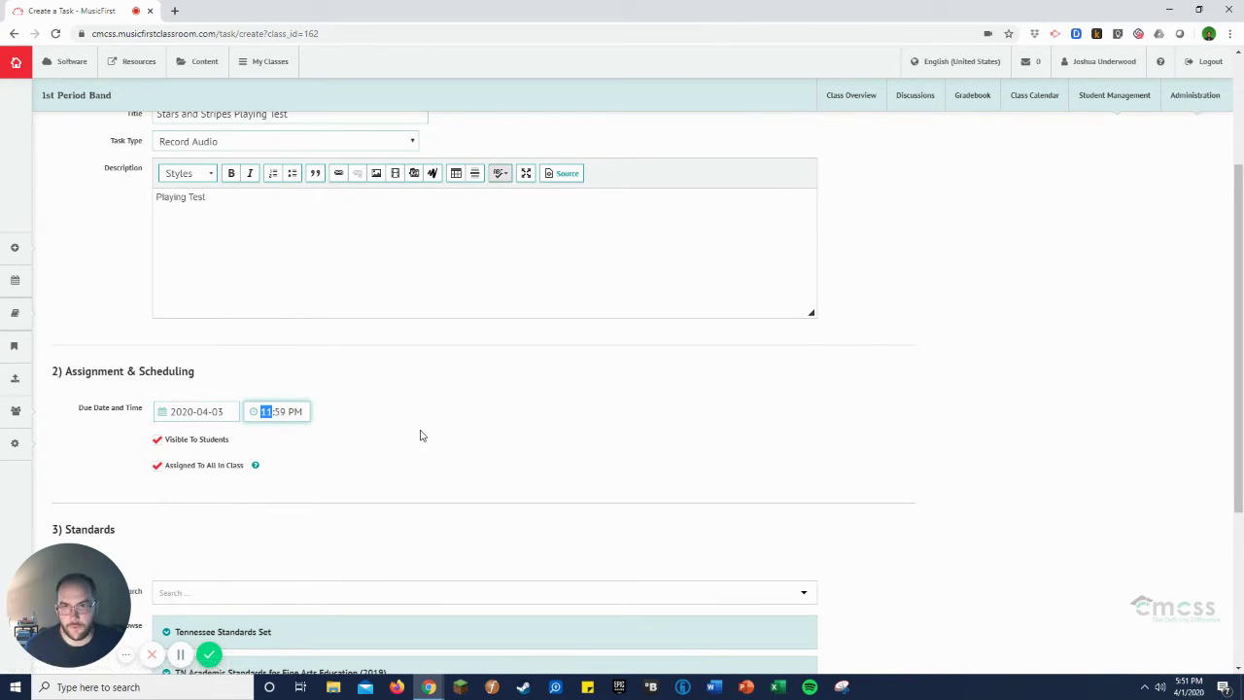
{"action": "left_click", "coordinate": [384, 458]}
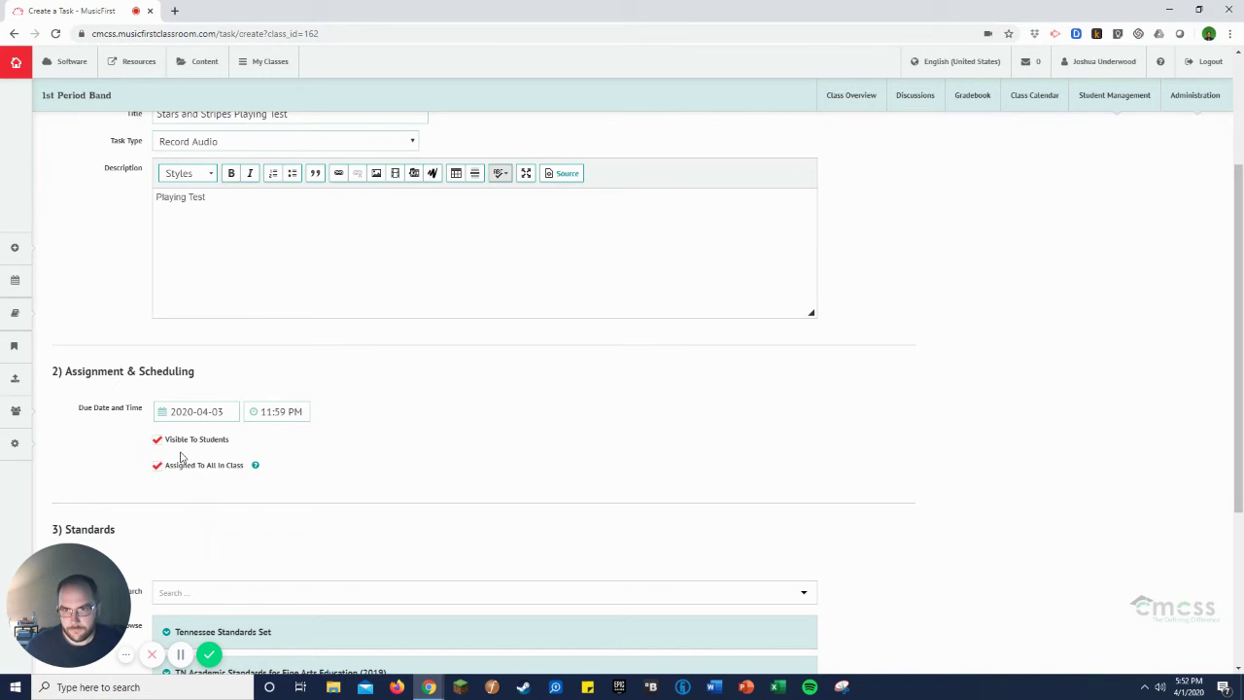
Search standards for 'im.p2.b' and attach 8.IM.P2.B to the task.
{"action": "scroll", "coordinate": [159, 449], "scroll_direction": "down", "scroll_amount": 2}
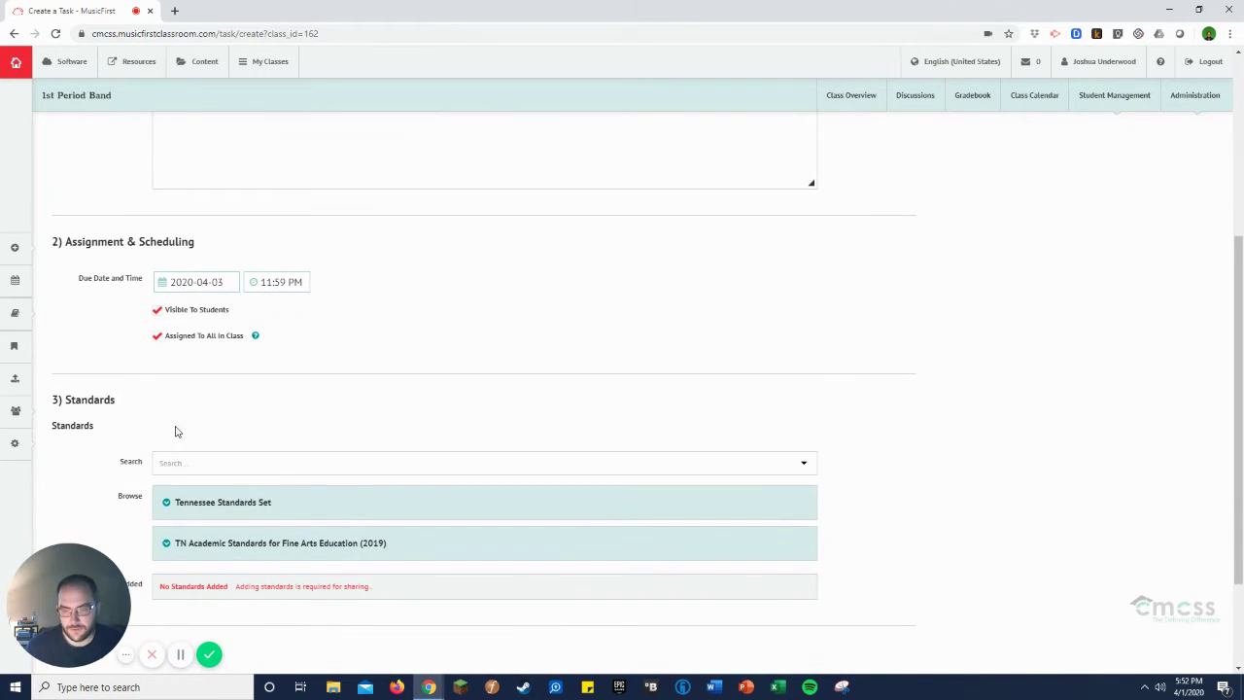
{"action": "scroll", "coordinate": [208, 446], "scroll_direction": "down", "scroll_amount": 1}
{"action": "left_click", "coordinate": [225, 397]}
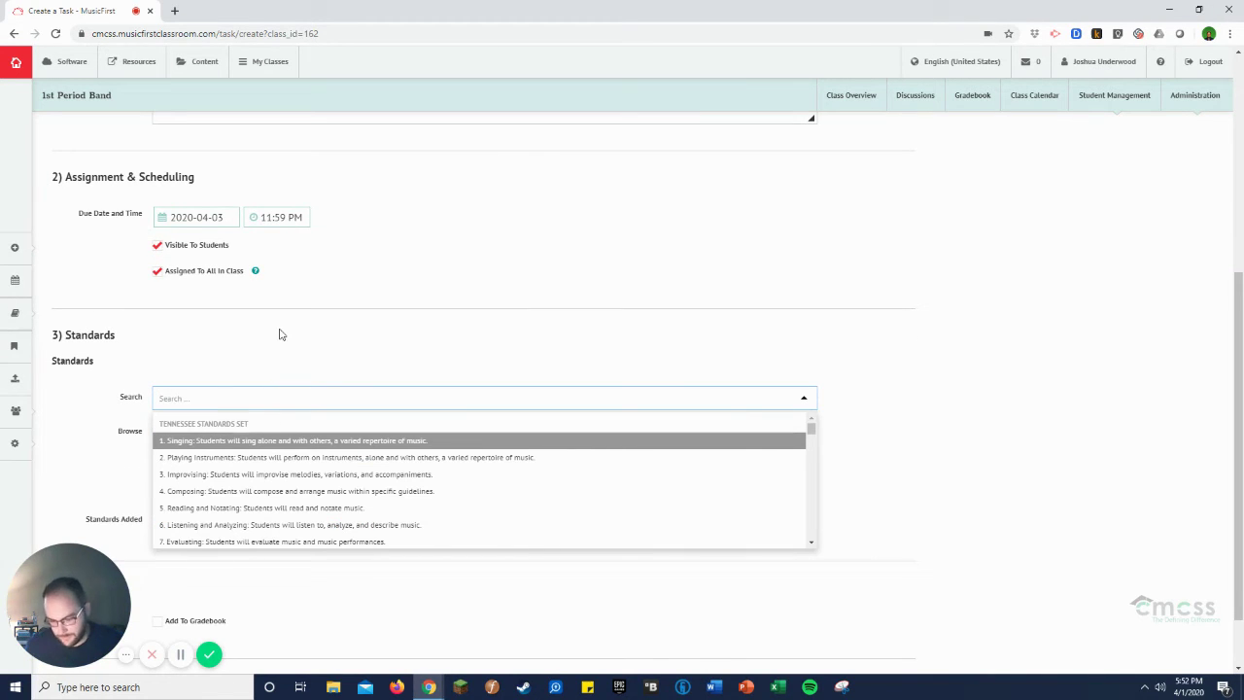
{"action": "type", "text": "im.p2"}
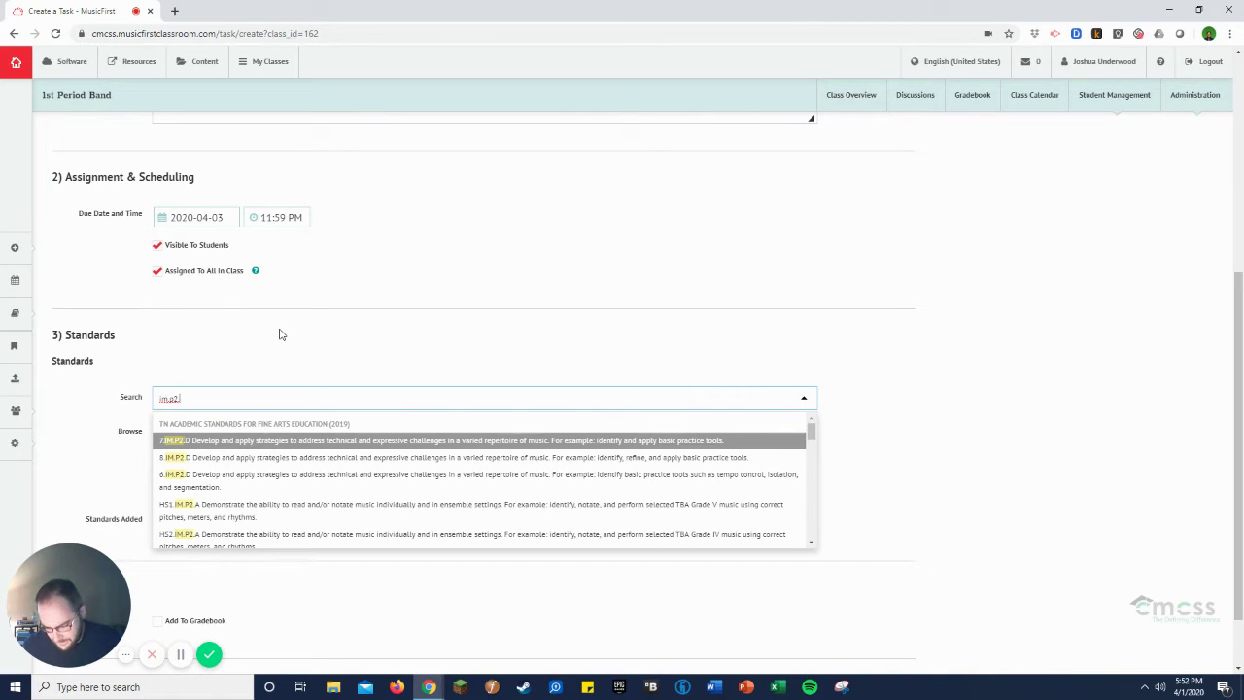
{"action": "type", "text": ".b"}
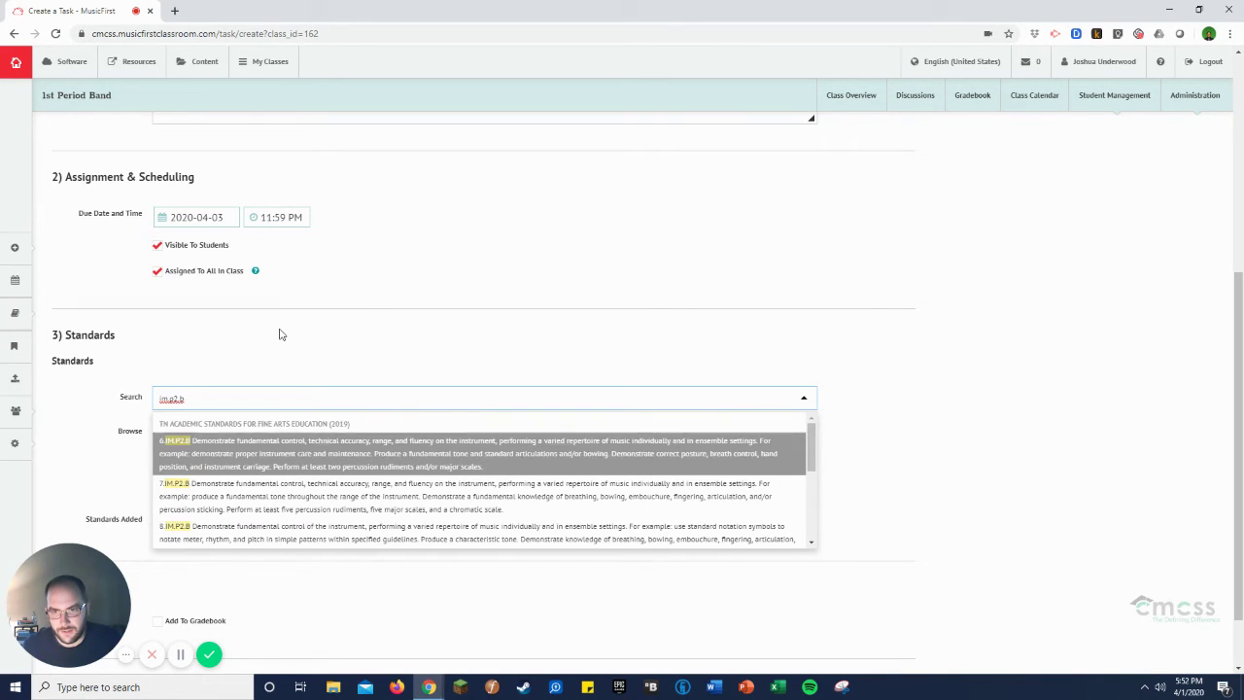
{"action": "key", "text": "Down"}
{"action": "key", "text": "Down"}
{"action": "key", "text": "Return"}
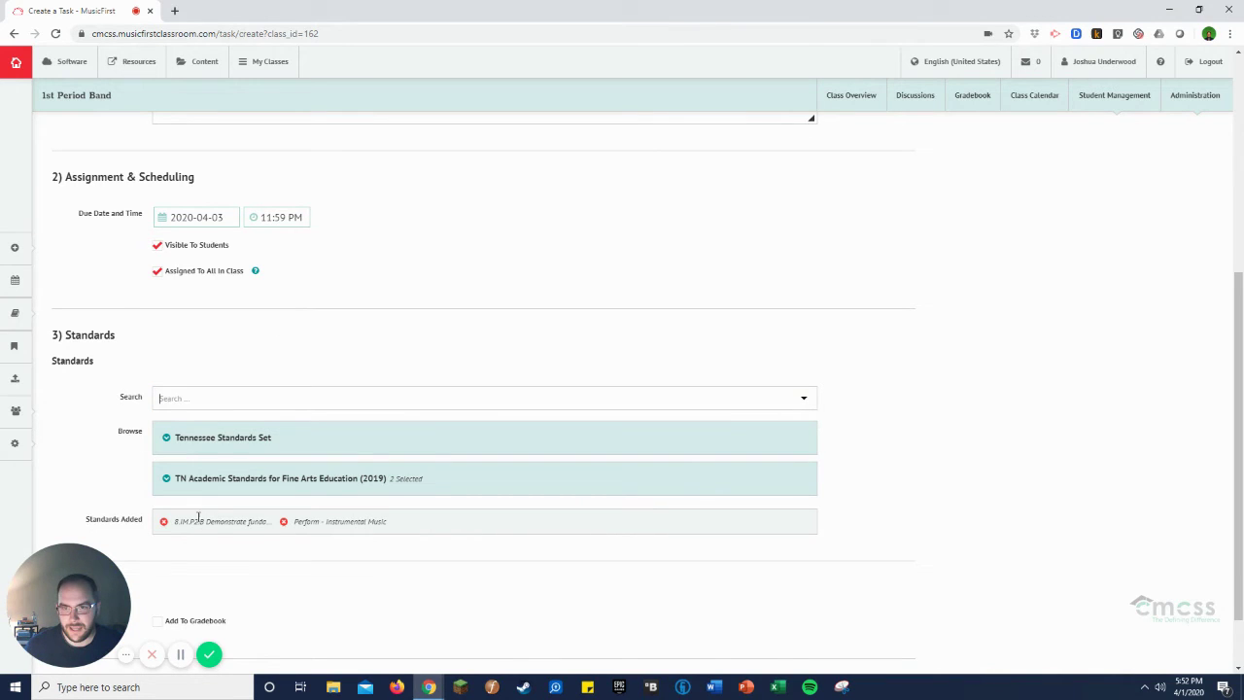
{"action": "scroll", "coordinate": [126, 437], "scroll_direction": "down", "scroll_amount": 1}
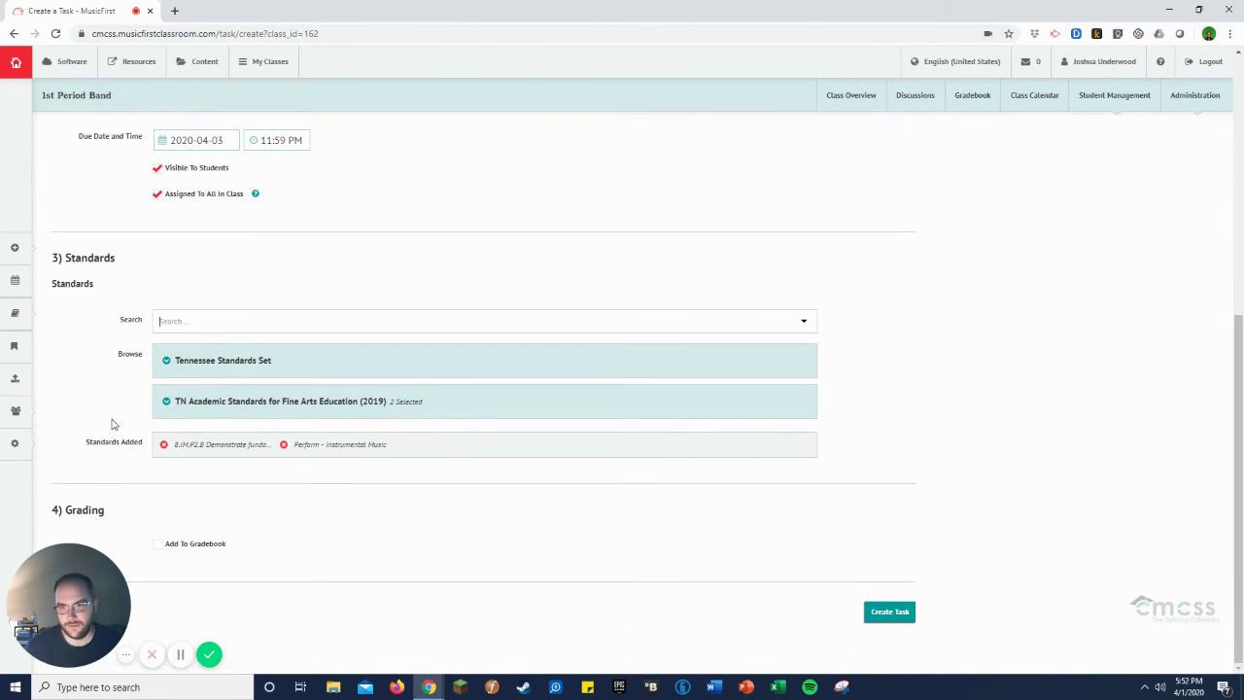
Add the task to the gradebook with 100 max points and no assessment group.
{"action": "left_click", "coordinate": [163, 550]}
{"action": "scroll", "coordinate": [229, 480], "scroll_direction": "down", "scroll_amount": 2}
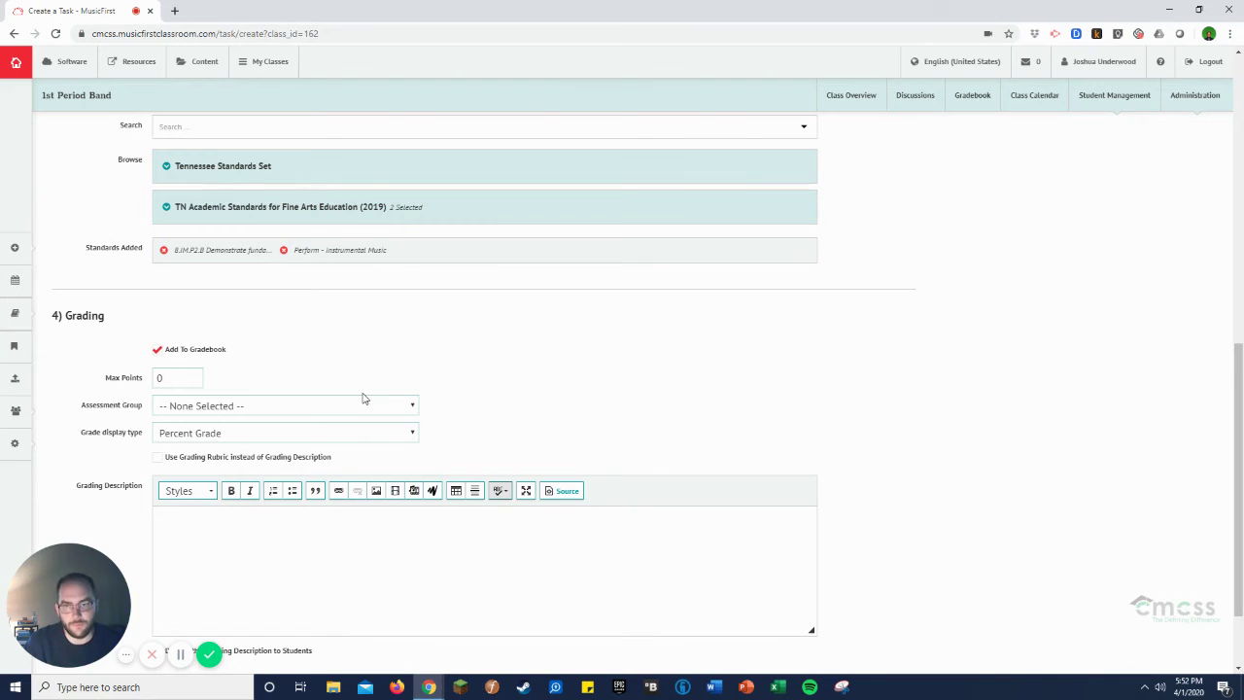
{"action": "left_click", "coordinate": [178, 376]}
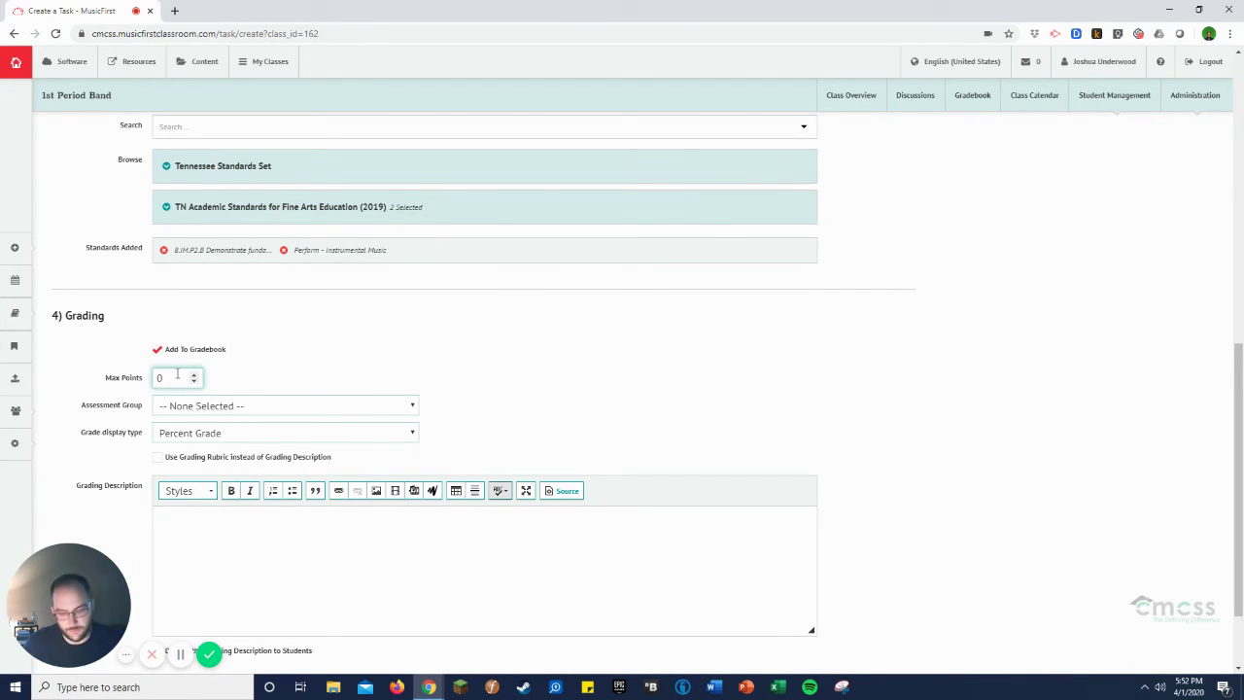
{"action": "key", "text": "BackSpace"}
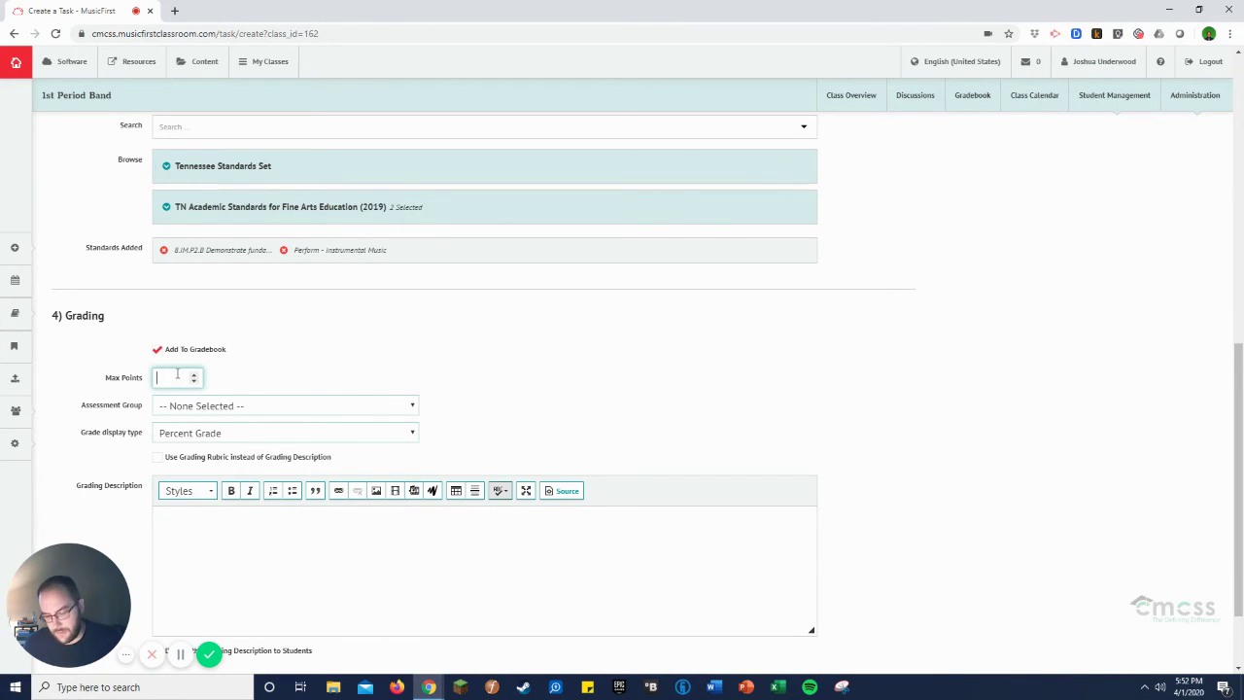
{"action": "type", "text": "100"}
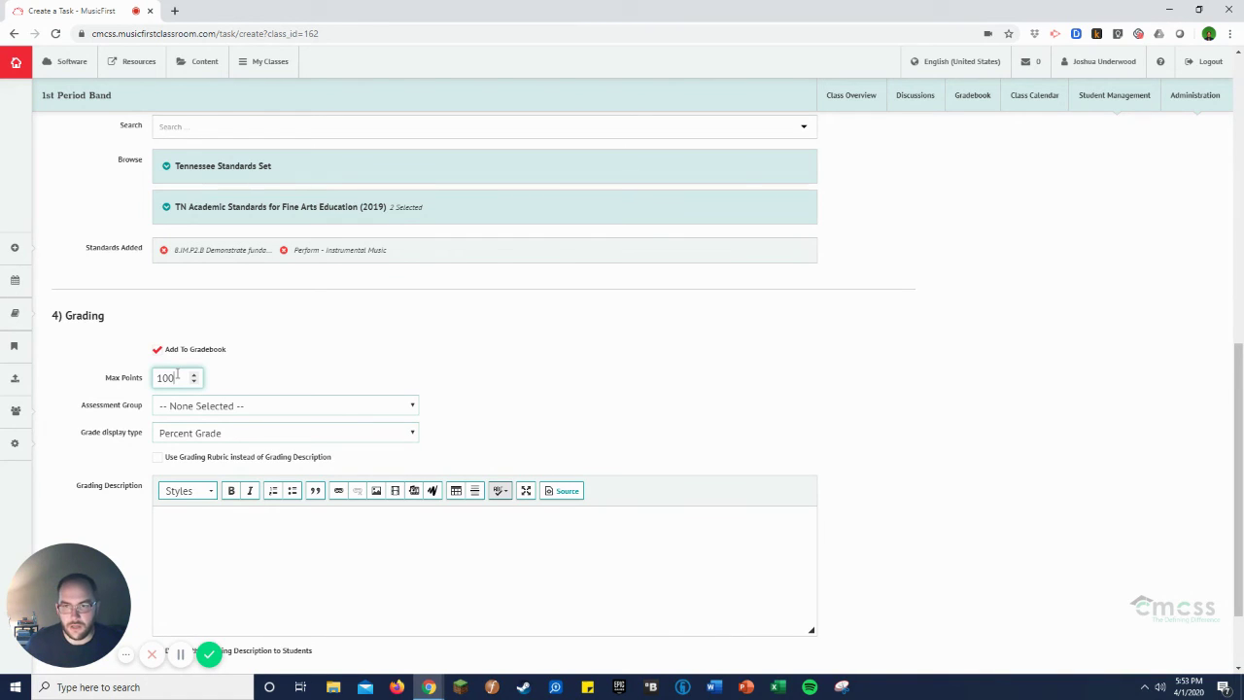
{"action": "left_click", "coordinate": [280, 405]}
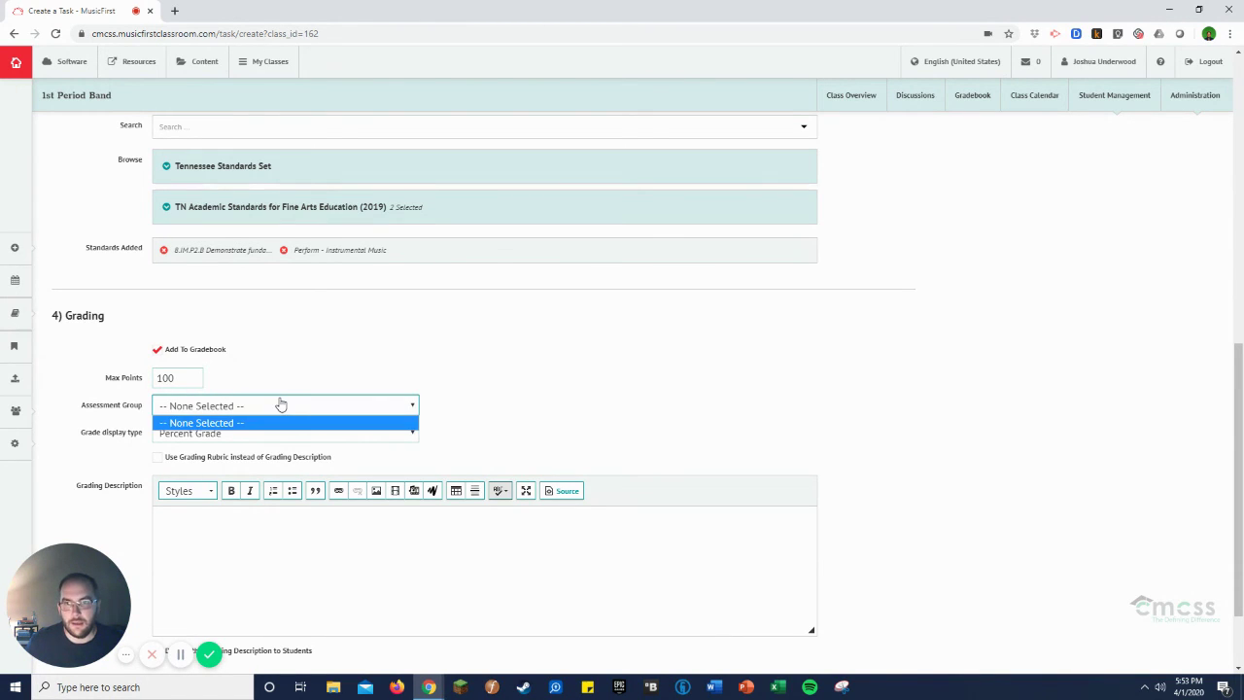
{"action": "left_click", "coordinate": [280, 404]}
Show the grading description to students and create the task.
{"action": "scroll", "coordinate": [249, 524], "scroll_direction": "down", "scroll_amount": 2}
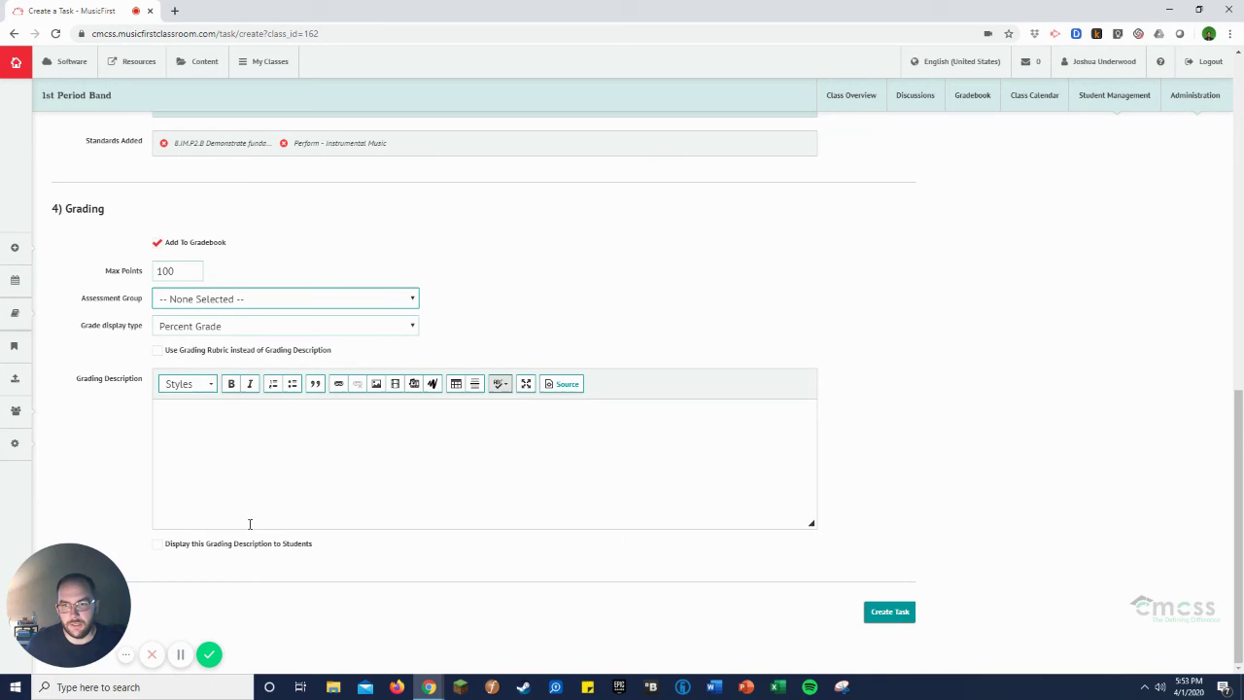
{"action": "left_click", "coordinate": [185, 546]}
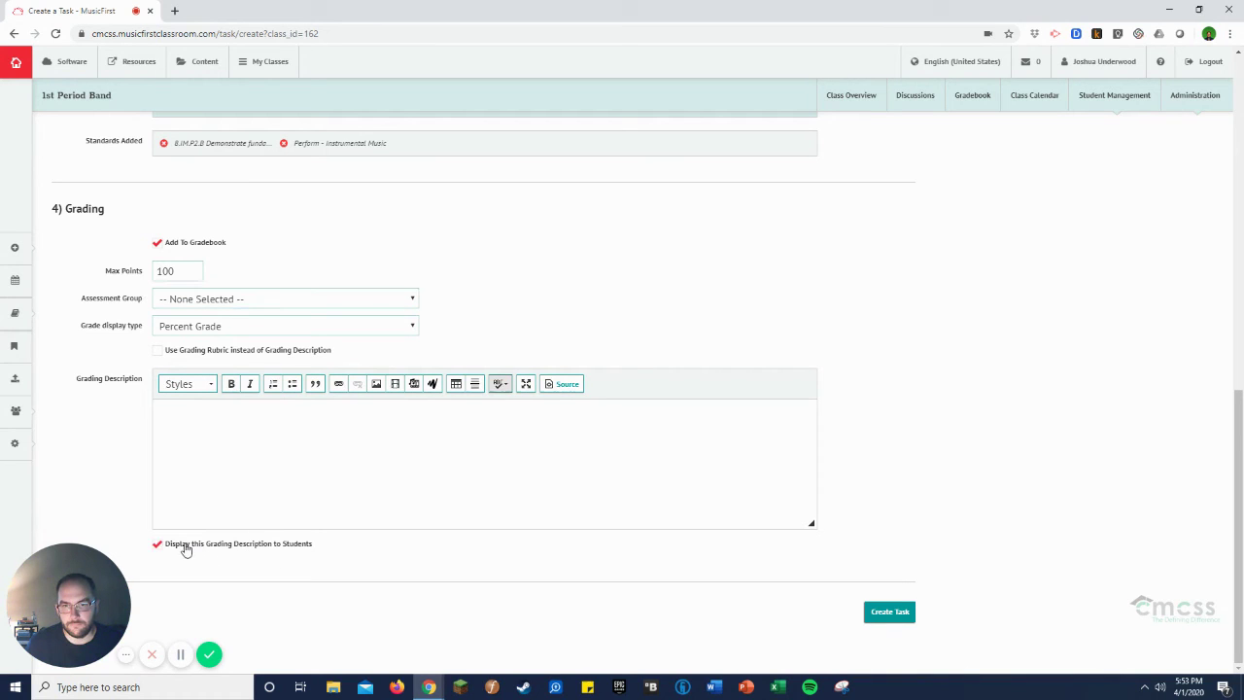
{"action": "left_click", "coordinate": [891, 613]}
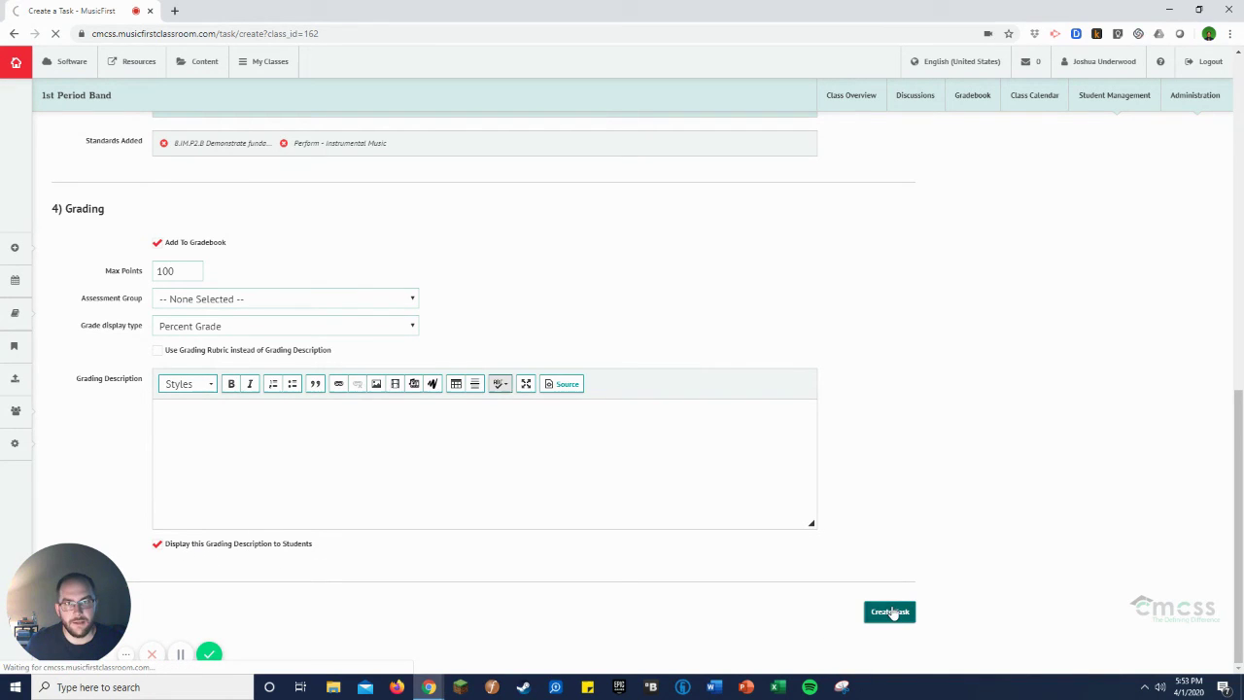